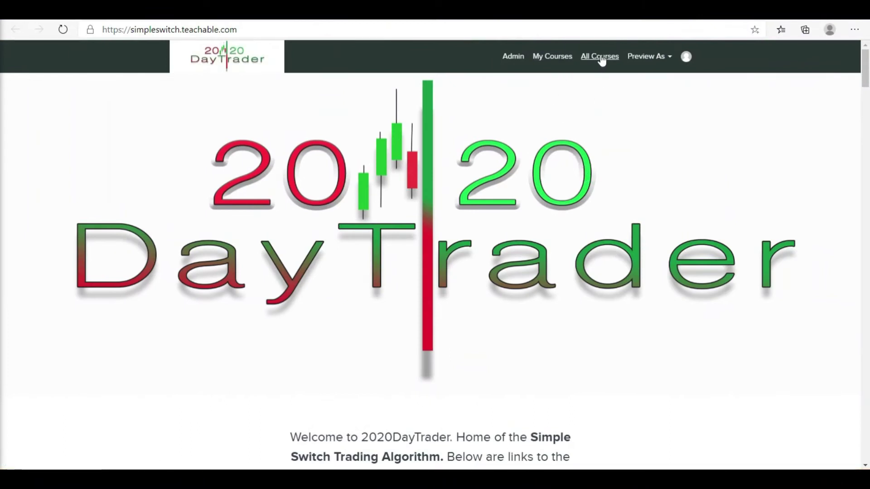
Scroll the home page past the course cards and Featured Products to the Simple Switch Difference section
scroll(548, 149, down, 7)
scroll(550, 218, down, 1)
scroll(500, 219, down, 1)
scroll(499, 219, down, 3)
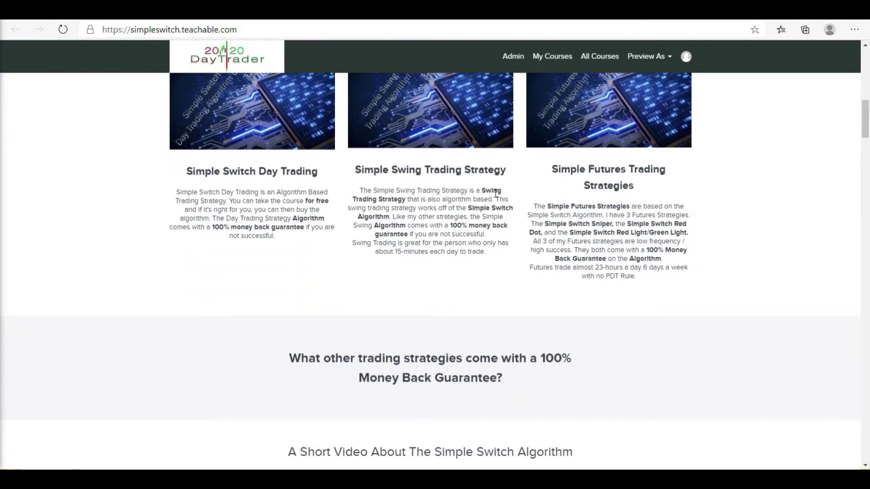
scroll(560, 186, down, 4)
scroll(554, 187, down, 7)
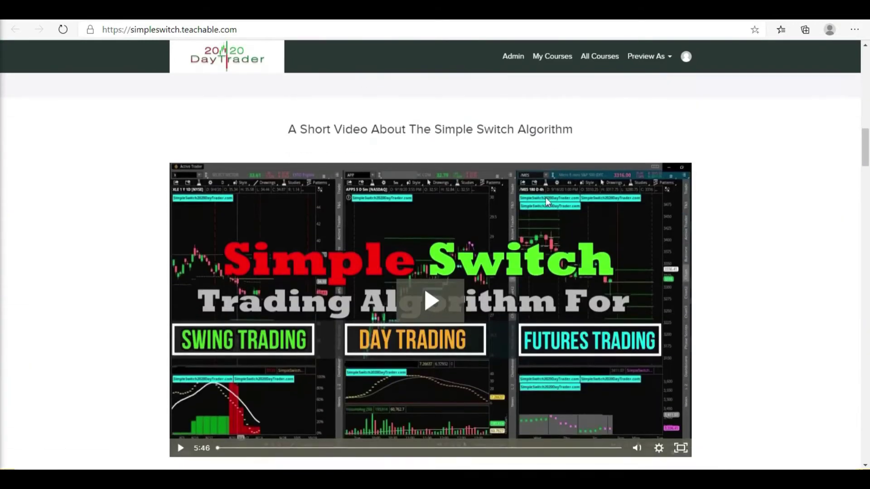
scroll(480, 205, down, 2)
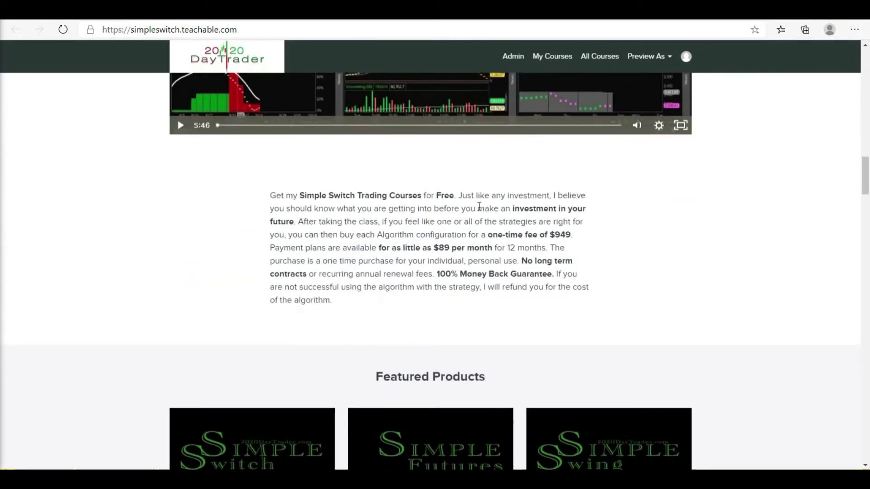
scroll(481, 204, down, 5)
scroll(483, 204, down, 4)
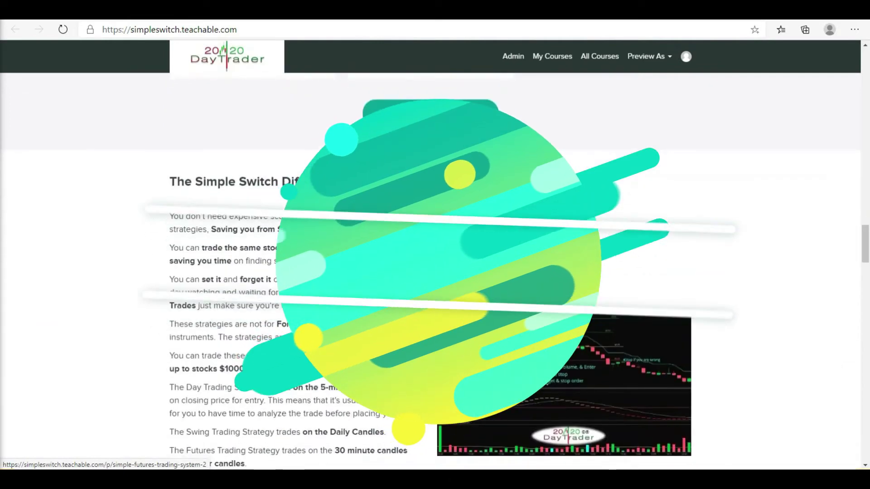
Scroll through the Simple Swing Trading page down to its Featured Products cards
scroll(435, 272, down, 12)
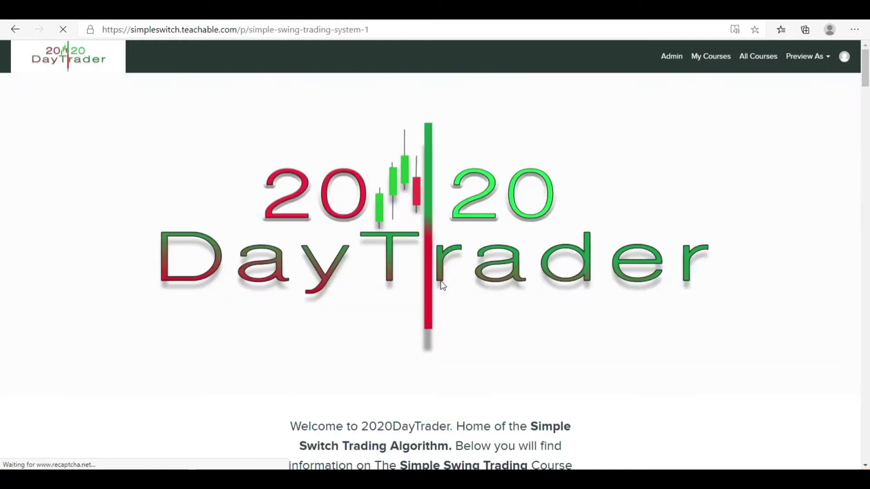
scroll(442, 284, down, 7)
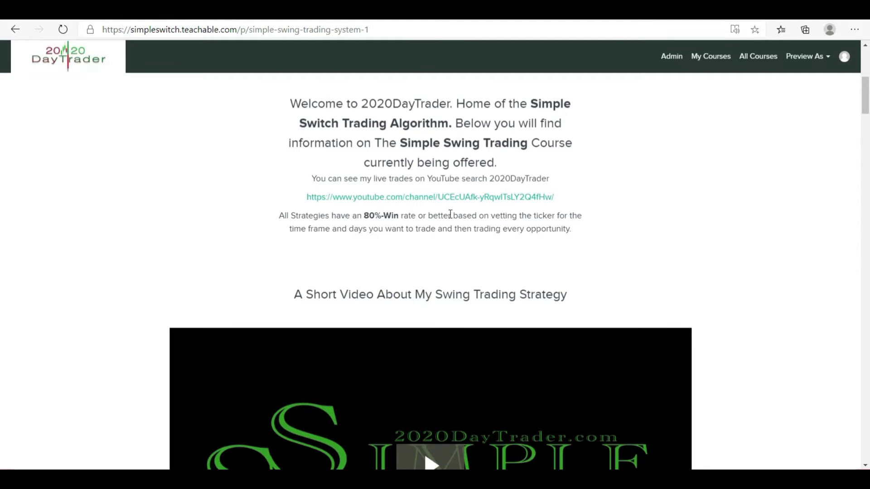
scroll(445, 217, down, 1)
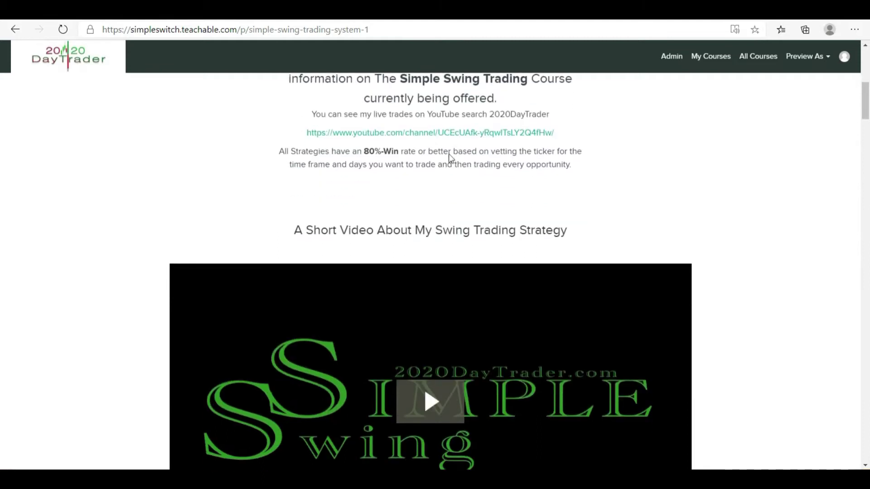
scroll(489, 235, down, 4)
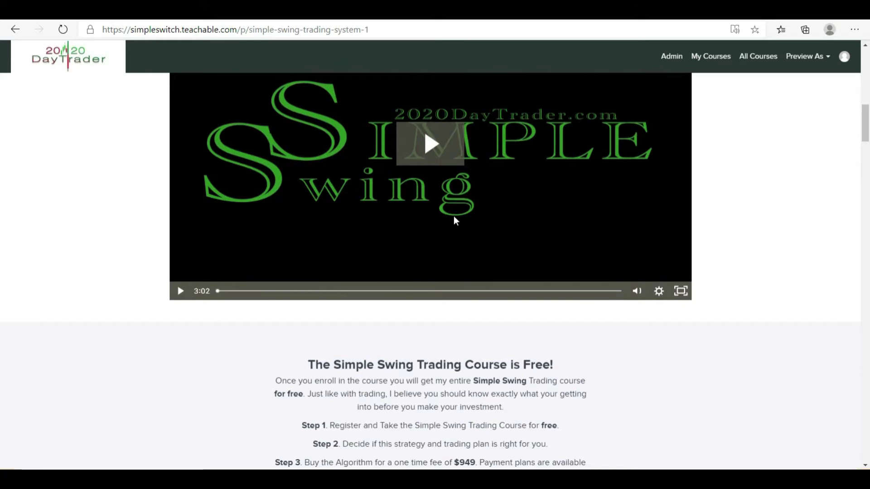
scroll(454, 222, up, 1)
scroll(449, 220, down, 10)
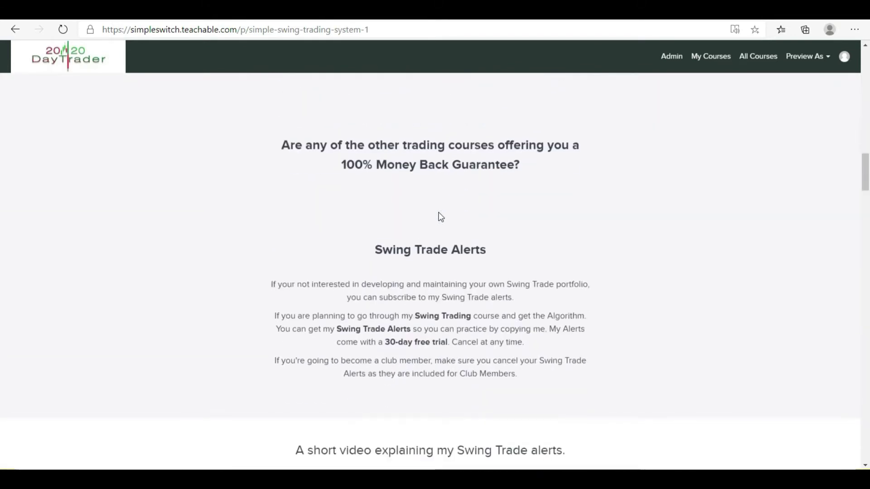
scroll(441, 217, down, 6)
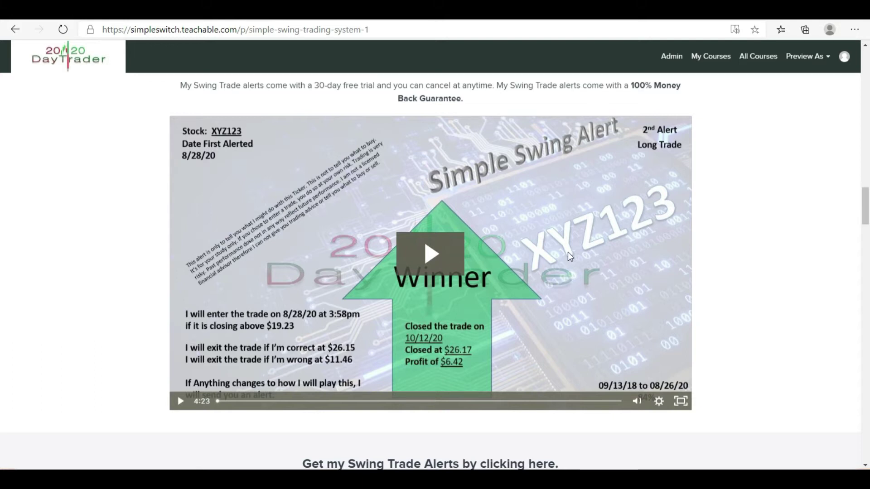
scroll(567, 252, down, 3)
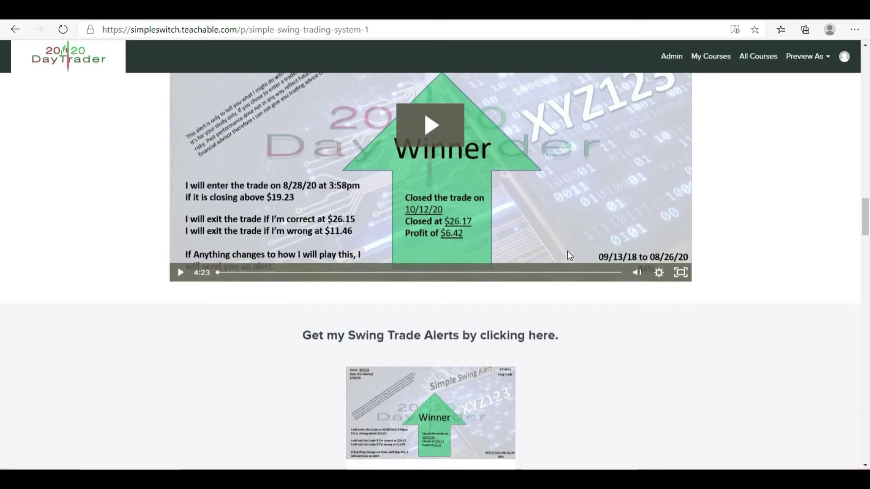
scroll(568, 253, down, 4)
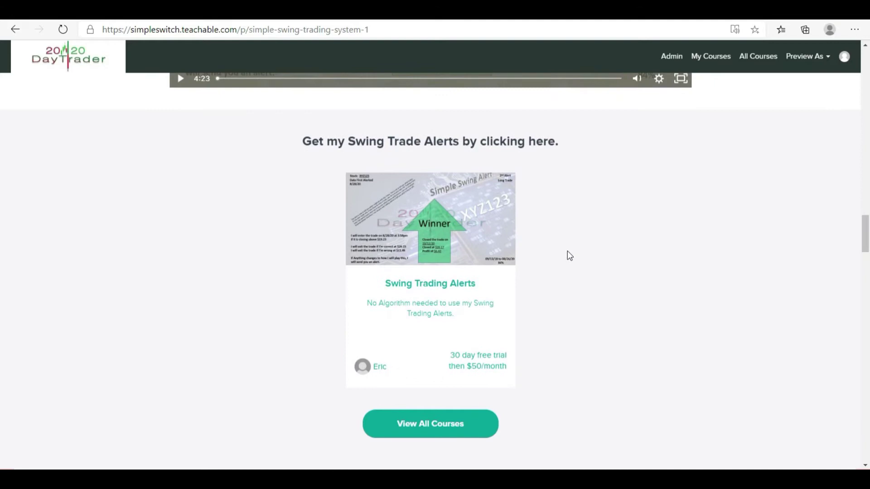
scroll(569, 256, down, 2)
scroll(568, 255, down, 6)
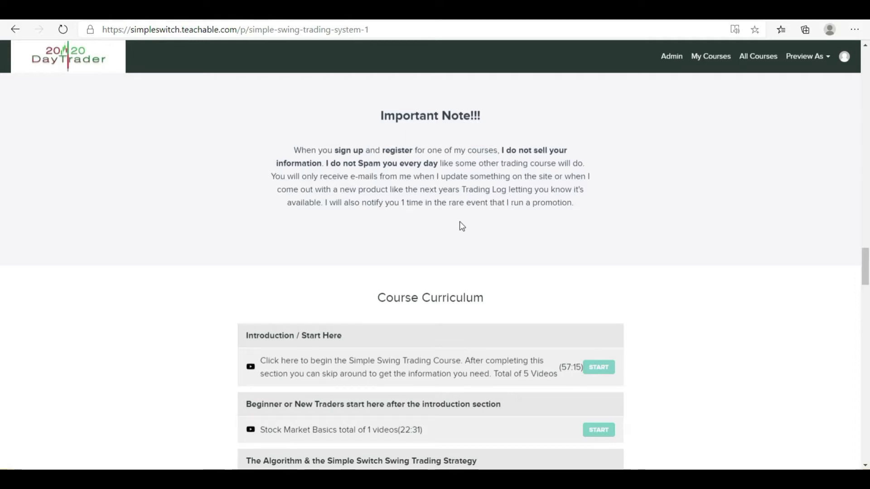
scroll(472, 224, down, 12)
scroll(445, 280, down, 10)
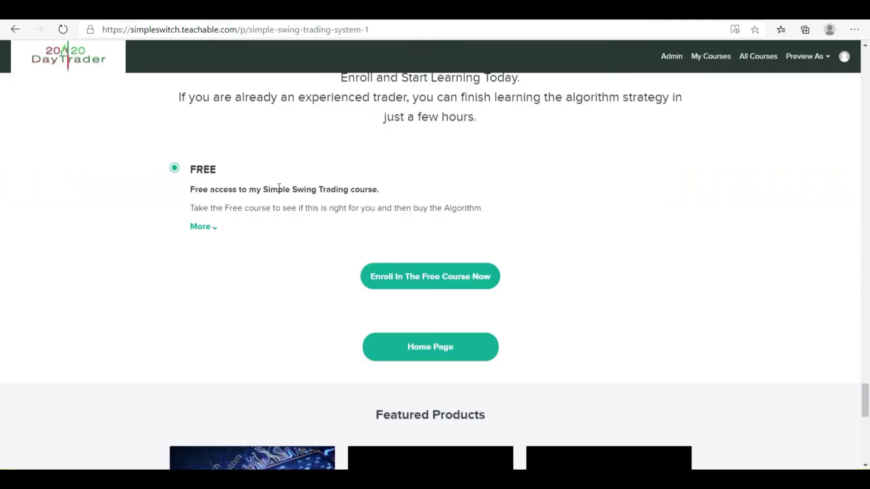
scroll(483, 202, down, 8)
Open the Simple Switch Swing Trading Algorithm Code page and scroll to its $949 pricing
click(252, 177)
scroll(466, 194, down, 15)
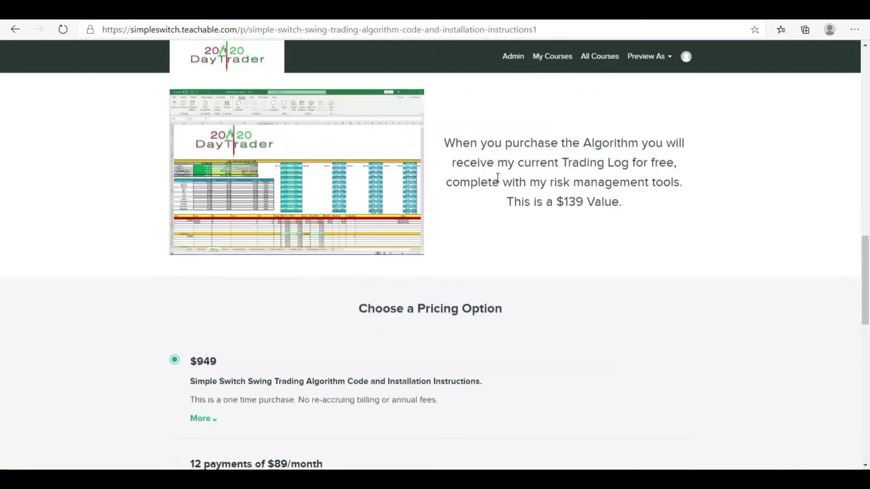
scroll(475, 242, down, 5)
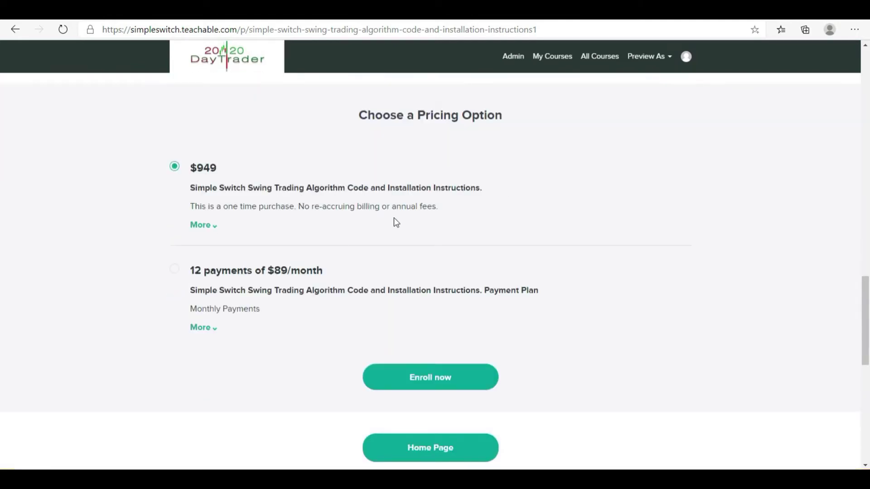
Go back twice to the 2020DayTrader course home page
key(alt+Left)
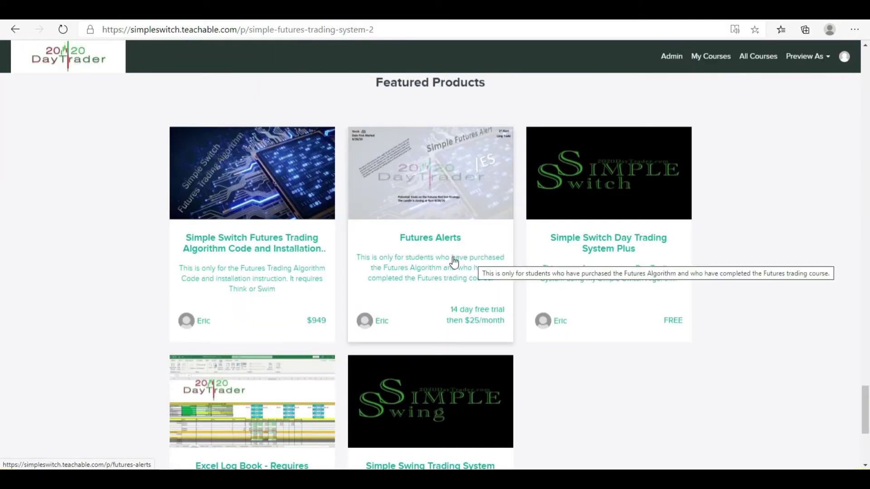
key(alt+Left)
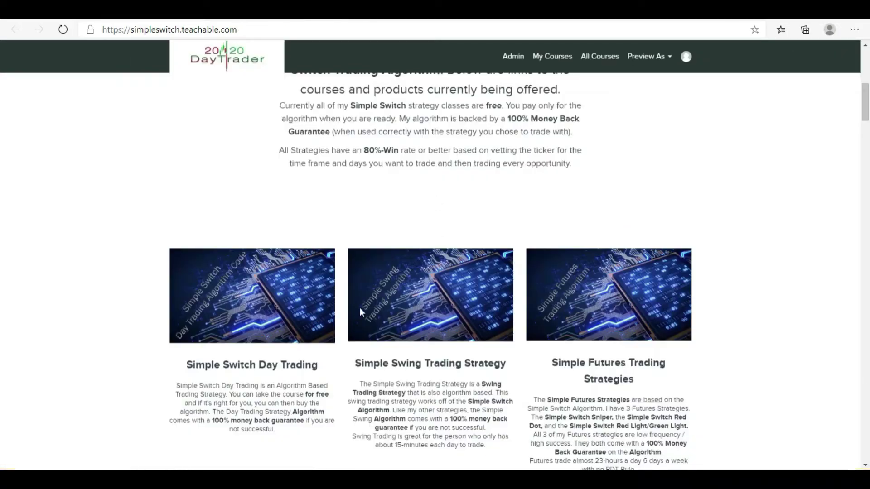
scroll(362, 292, up, 2)
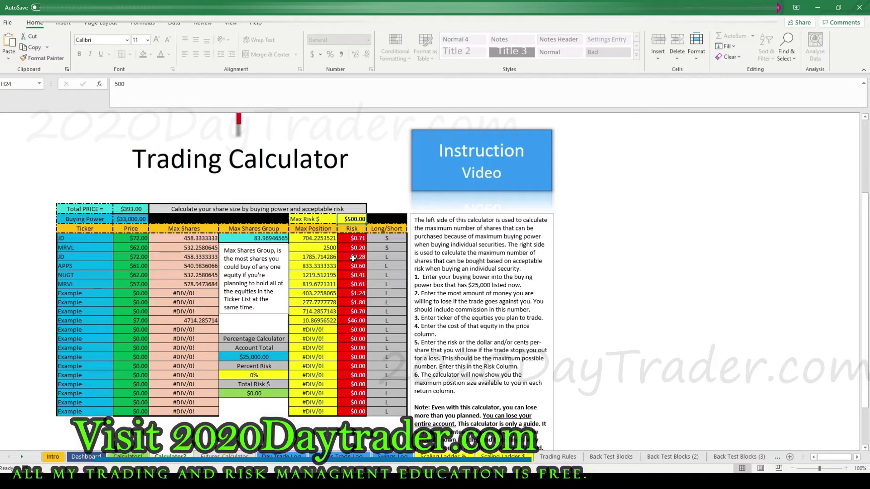
Set Max Risk in cell H24 to $200.00 so Max Position recalculates
text(00)
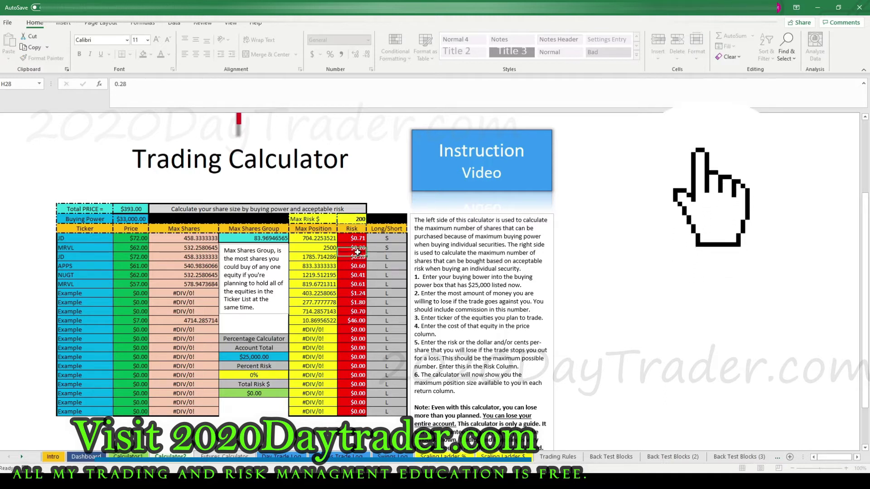
click(357, 255)
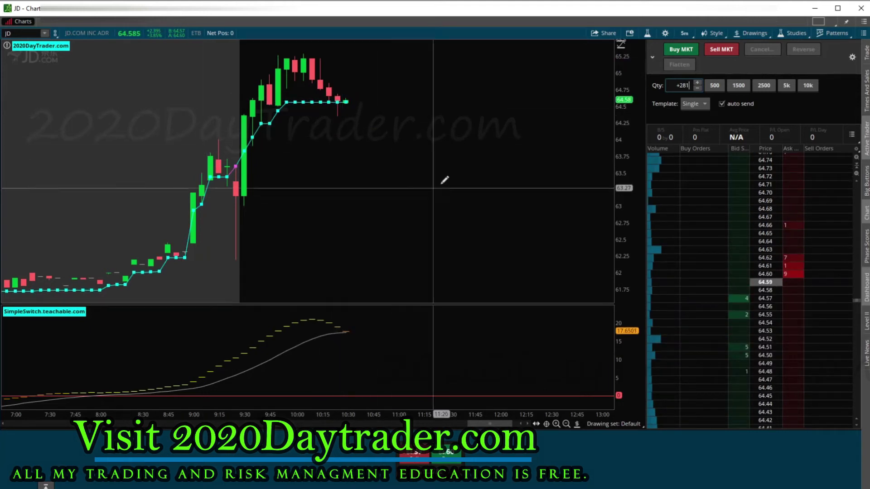
Short 281 JD shares at market, filling at an average of 64.24
scroll(259, 185, up, 5)
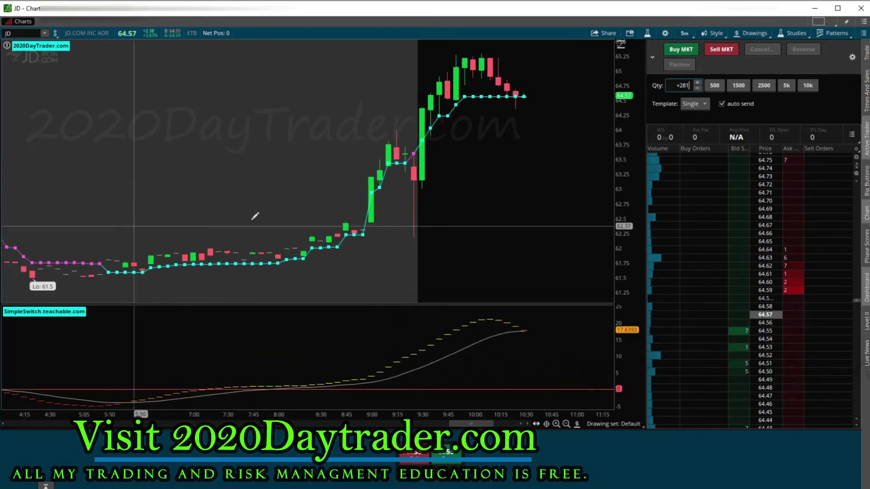
scroll(442, 96, down, 3)
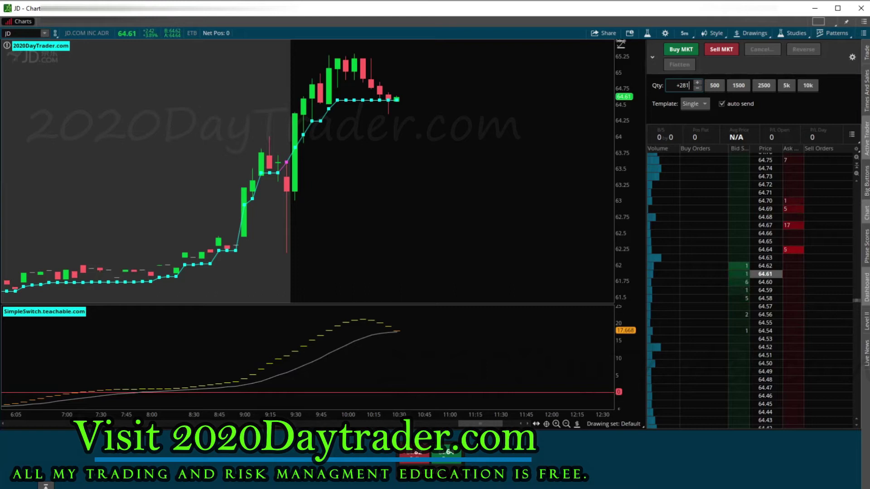
scroll(710, 394, up, 2)
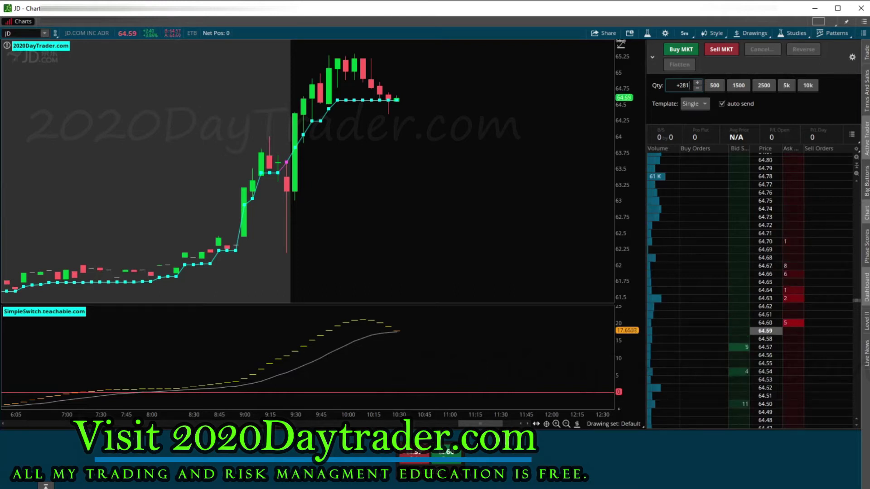
click(721, 49)
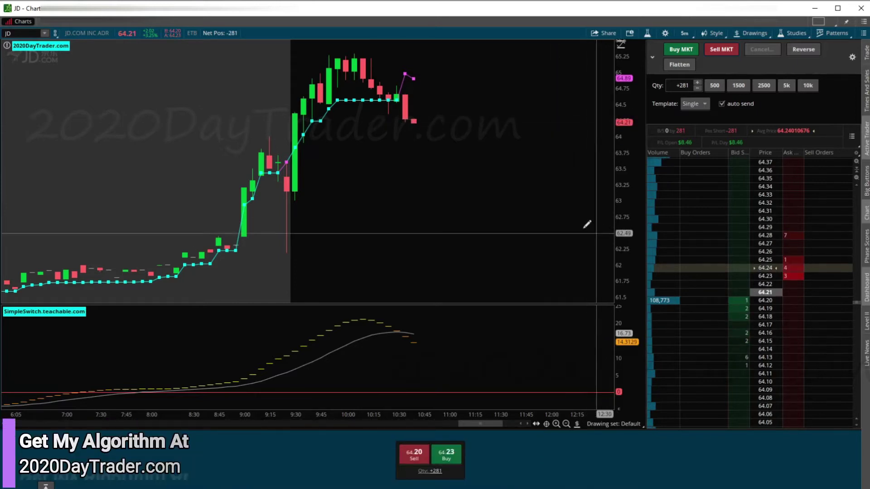
click(577, 427)
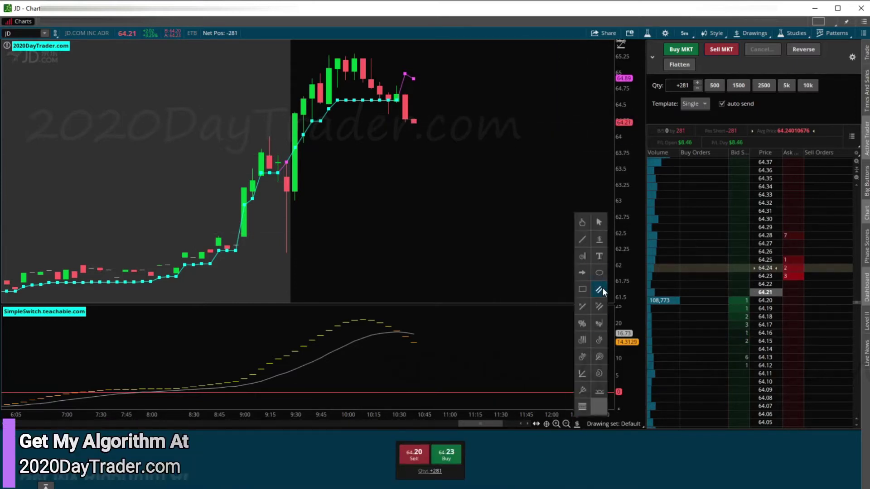
Draw price levels from the JD entry: $64.97 stop, $64.2 entry, targets $63.56, $62.85, $62.14
click(599, 290)
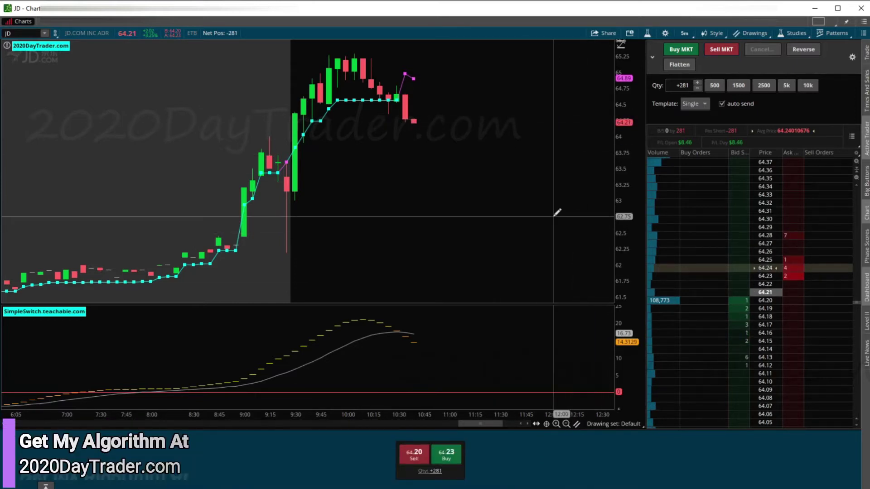
click(404, 73)
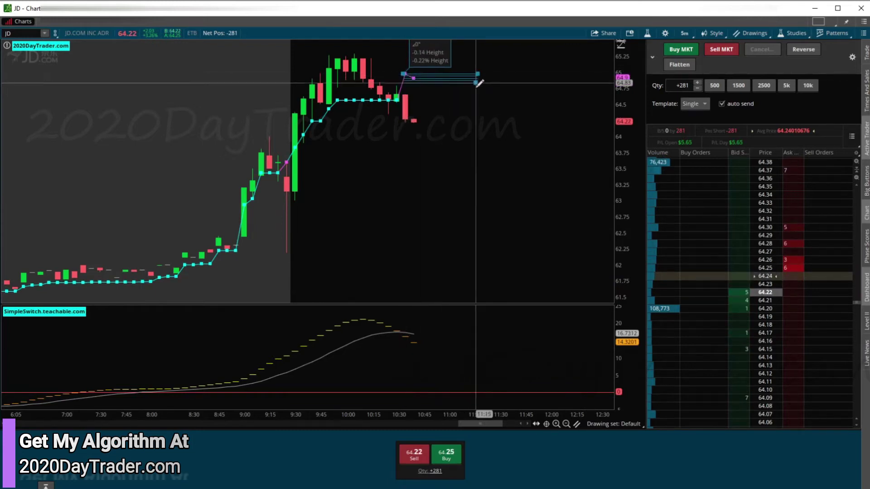
click(497, 74)
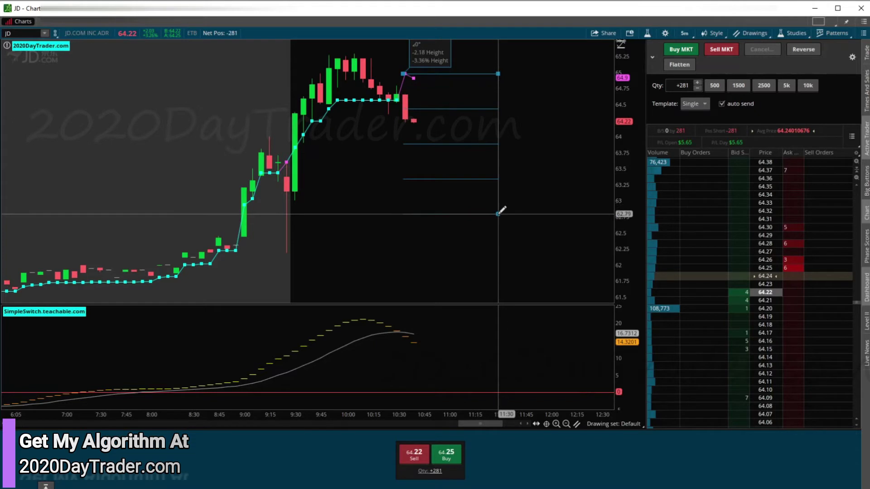
click(498, 256)
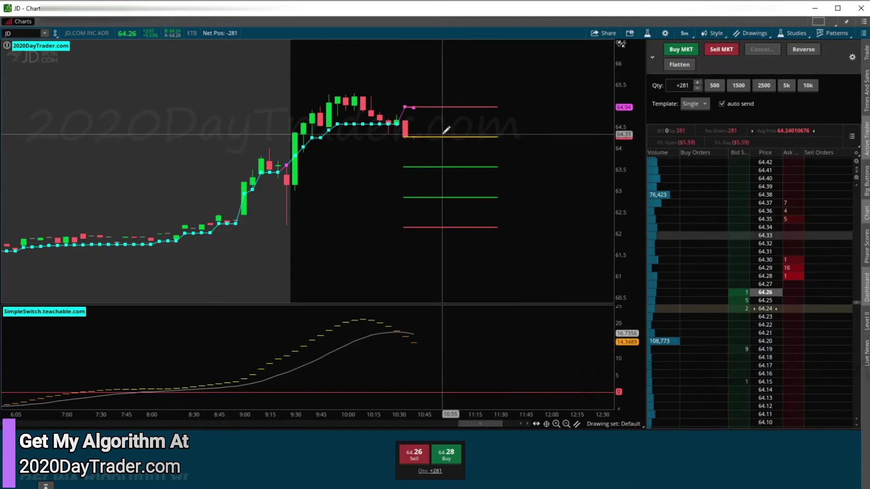
mouse_move(442, 135)
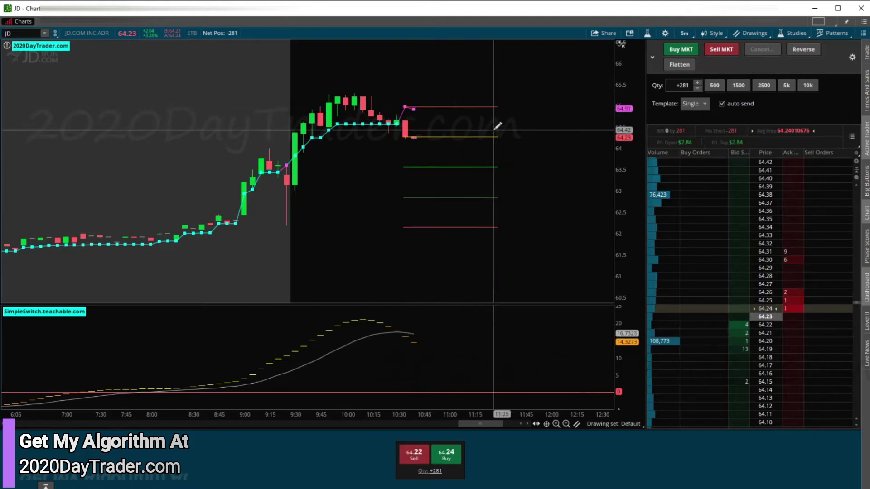
mouse_move(488, 103)
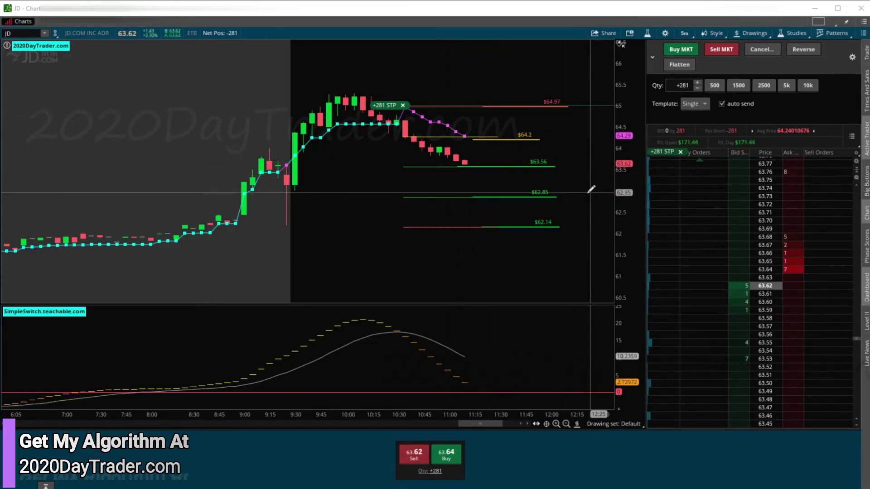
Move the +281 buy stop from 64.97 down to the entry, around 64.19
drag(393, 108, 395, 142)
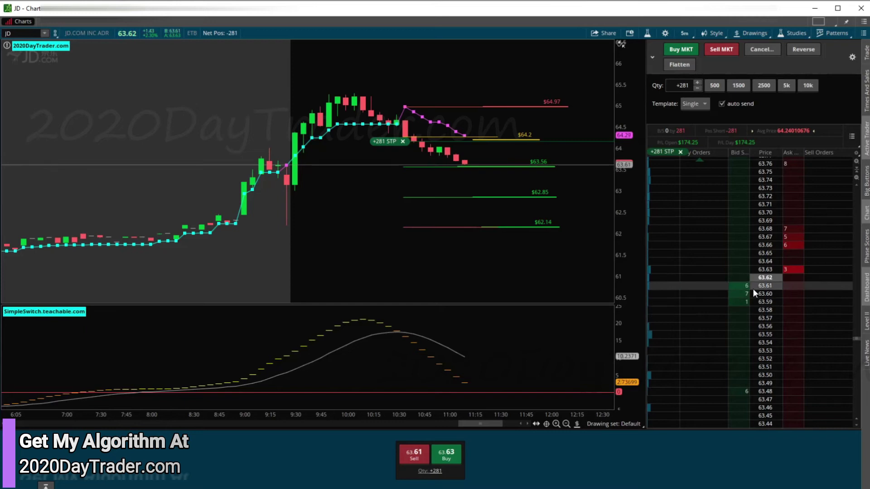
scroll(776, 297, up, 15)
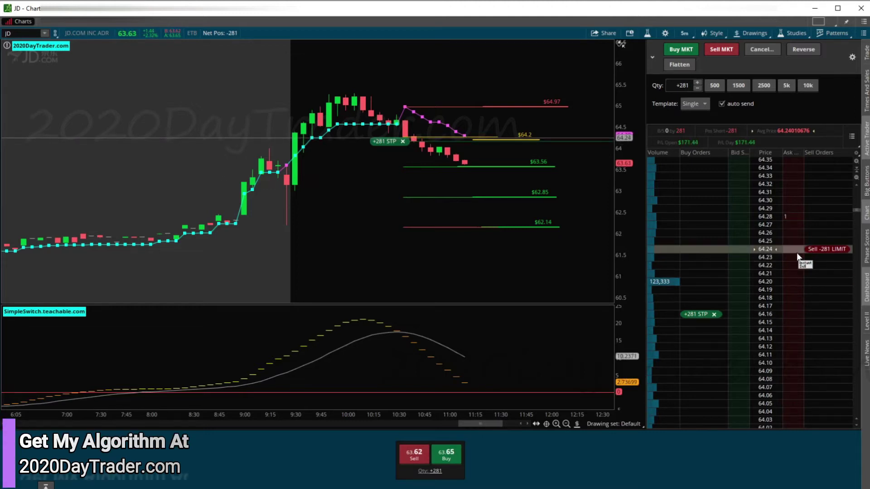
drag(703, 320, 710, 293)
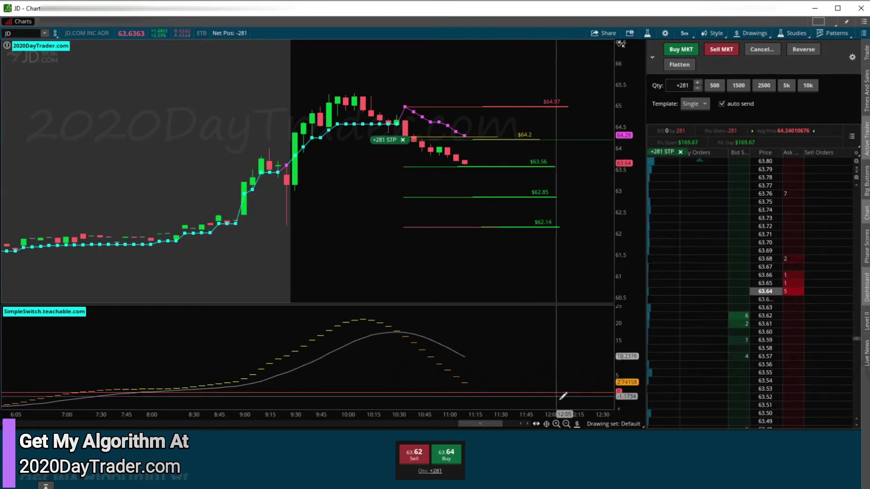
Raise the $64.2 entry level line to about $64.24
click(577, 424)
click(599, 223)
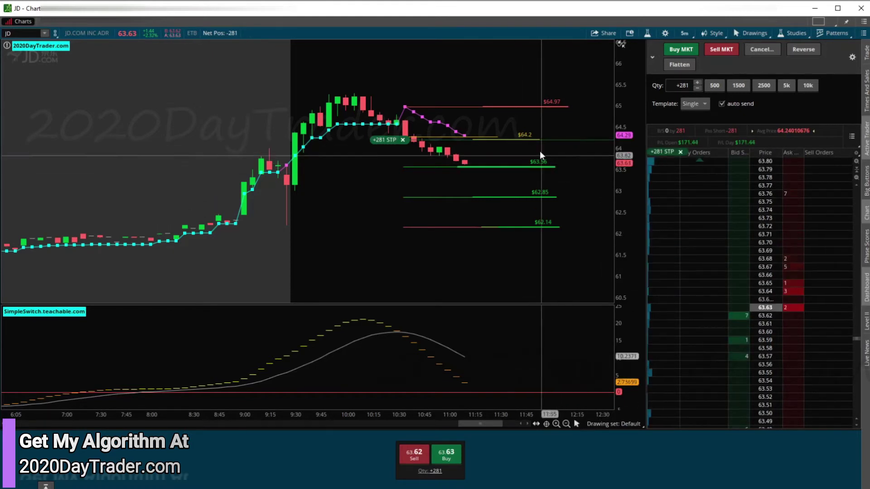
click(530, 139)
drag(529, 138, 529, 137)
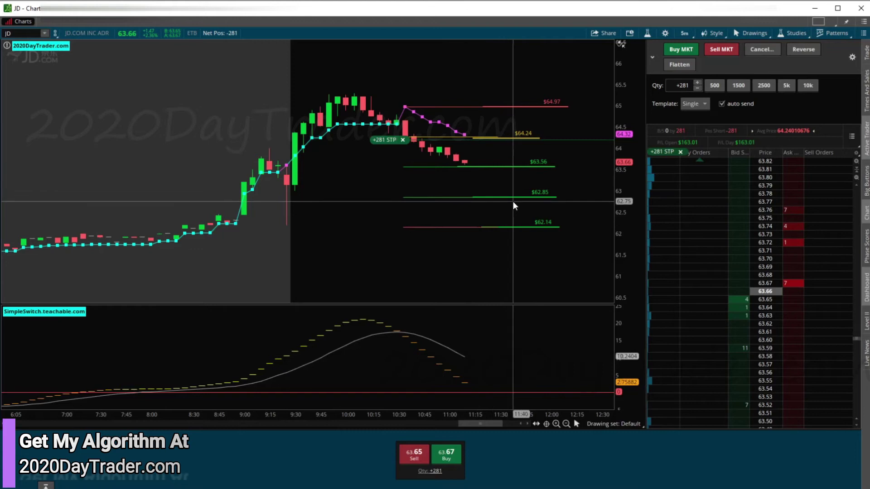
scroll(768, 263, down, 4)
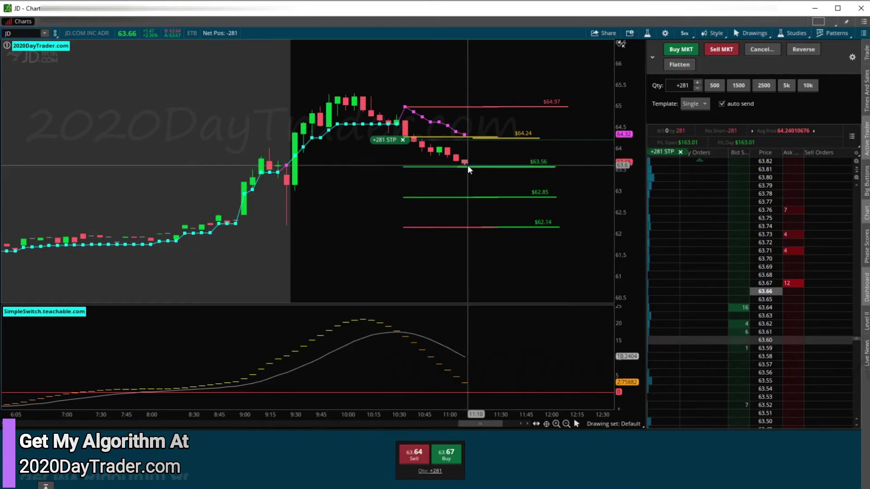
mouse_move(464, 167)
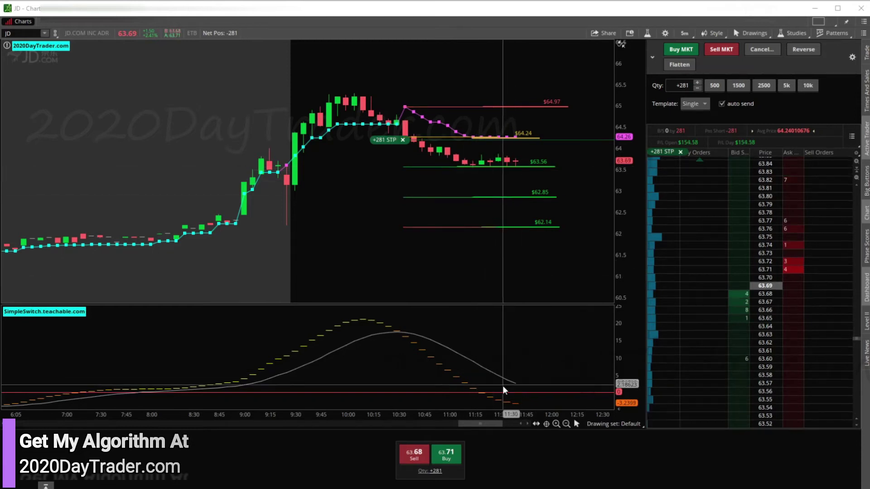
scroll(461, 374, down, 2)
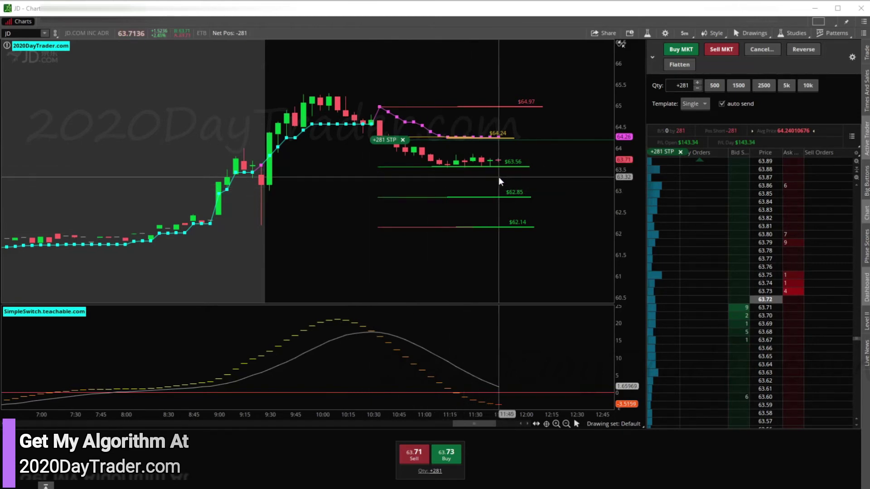
scroll(499, 180, down, 3)
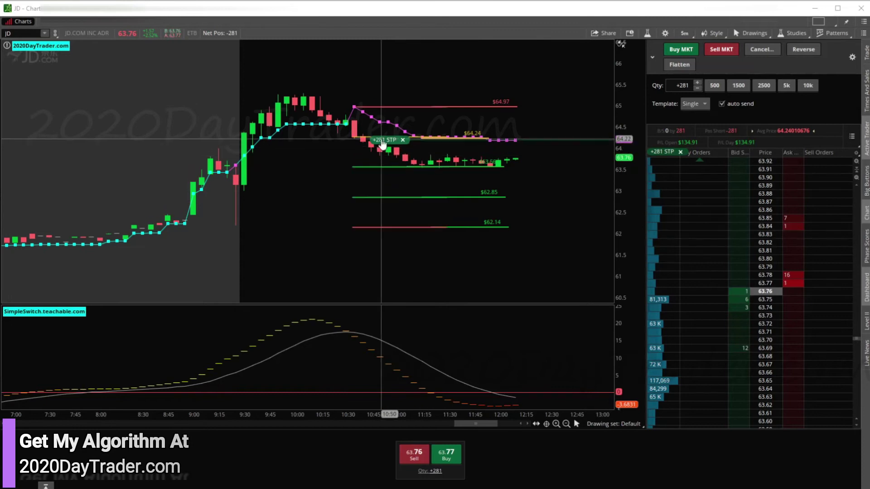
Lower the +281 buy stop from about 64.23 to 63.91
drag(383, 144, 385, 156)
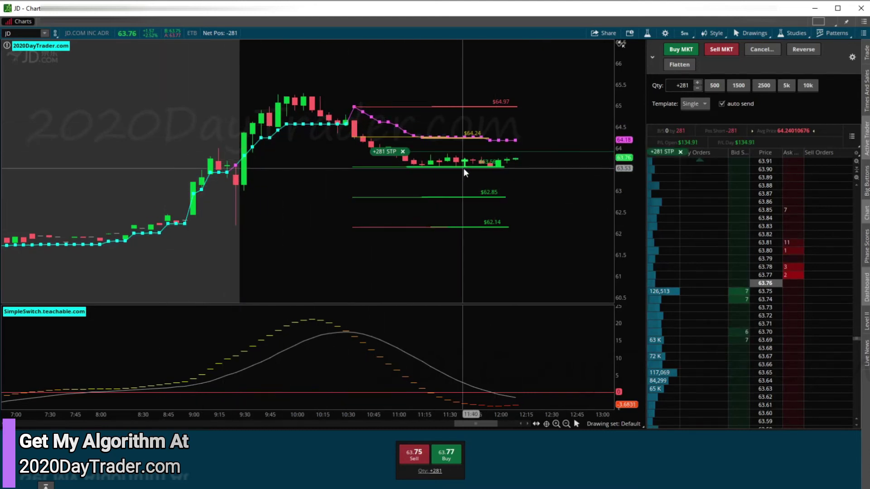
scroll(540, 161, down, 2)
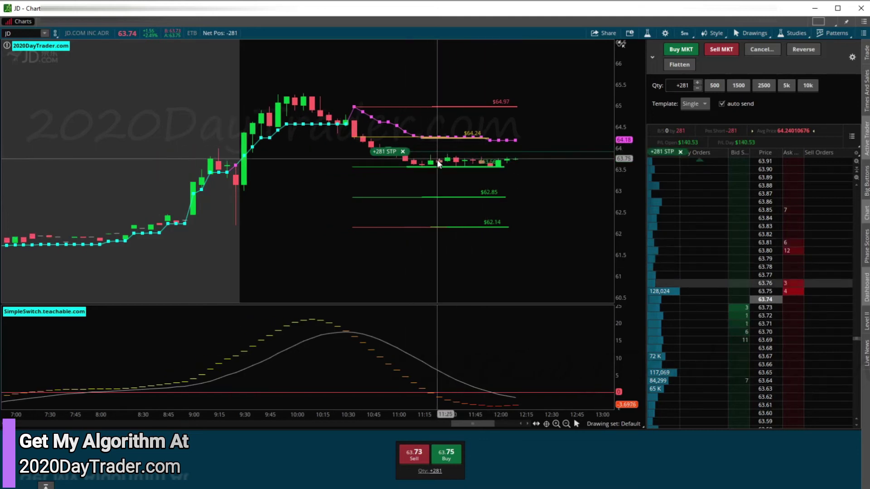
scroll(437, 159, up, 2)
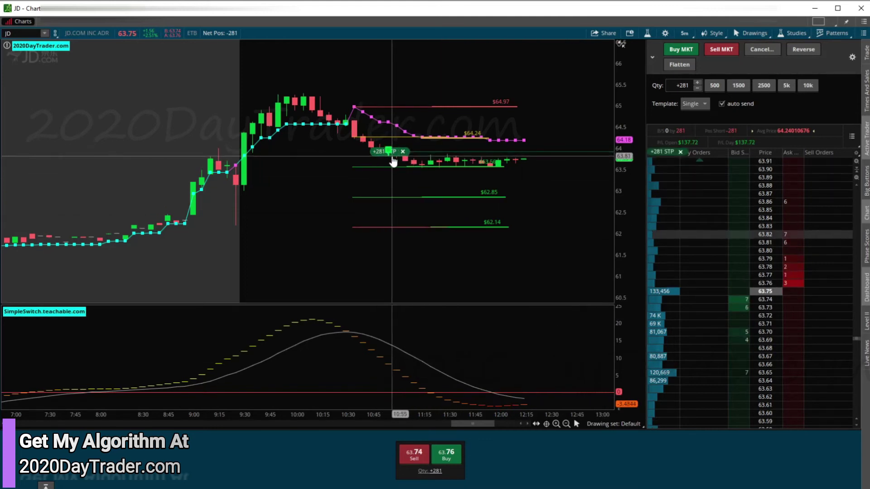
Tighten the buy stop to 63.84, then 63.65, letting it fill to close the short
drag(394, 162, 395, 165)
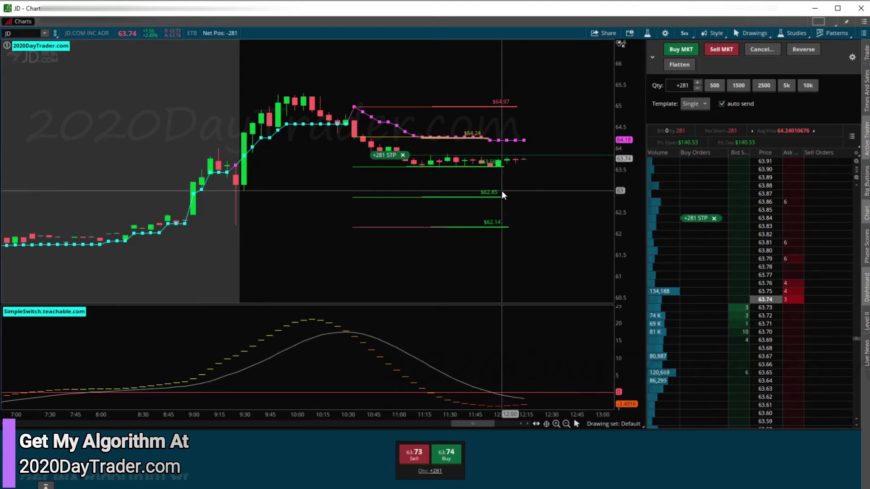
scroll(504, 194, down, 3)
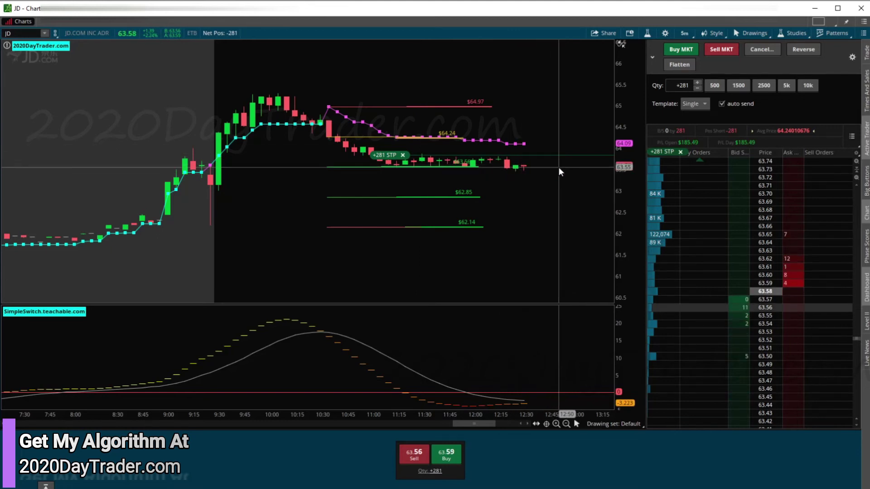
drag(400, 161, 394, 169)
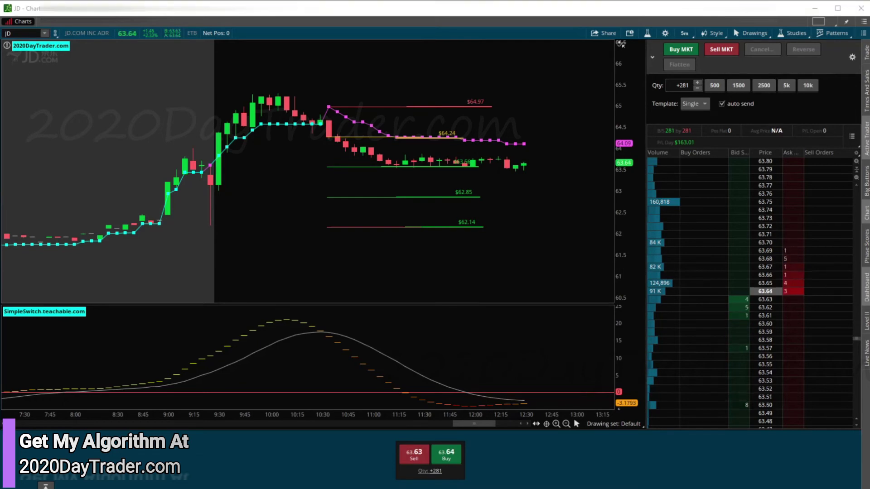
Switch to the Excel Day Trade Log with the 8/20/2020 JD 281-share short
key(alt+Tab)
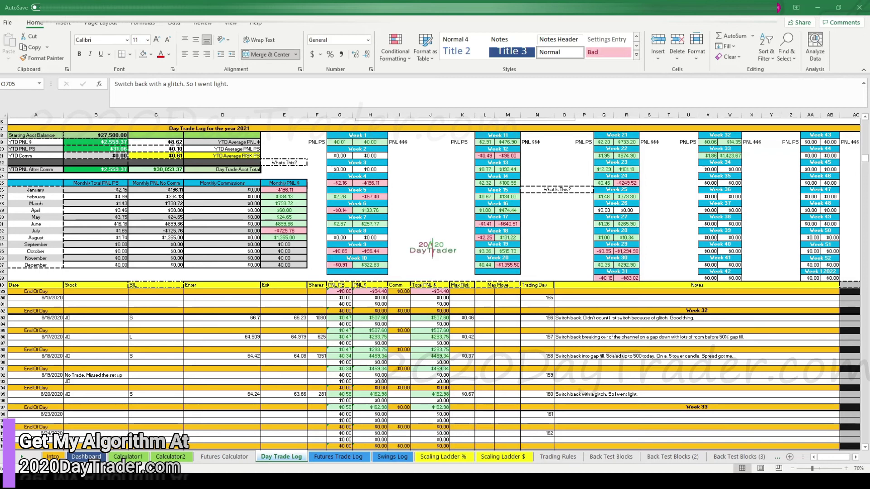
click(84, 458)
scroll(286, 358, down, 3)
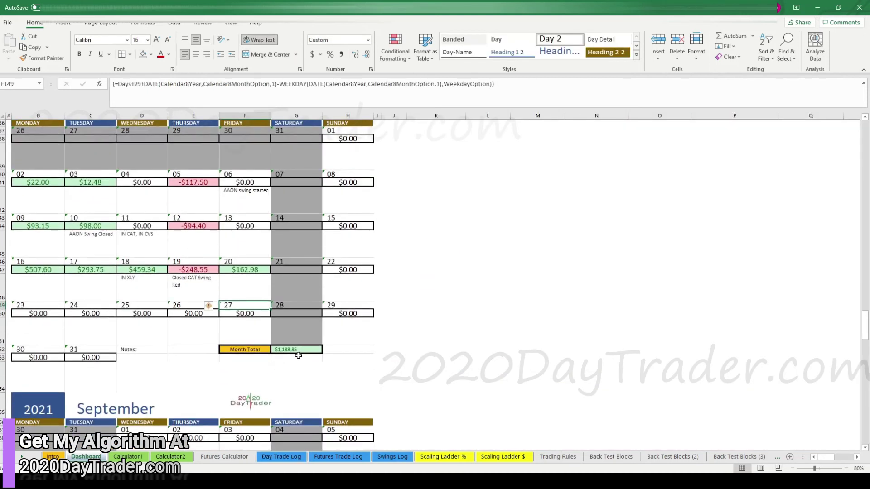
click(282, 458)
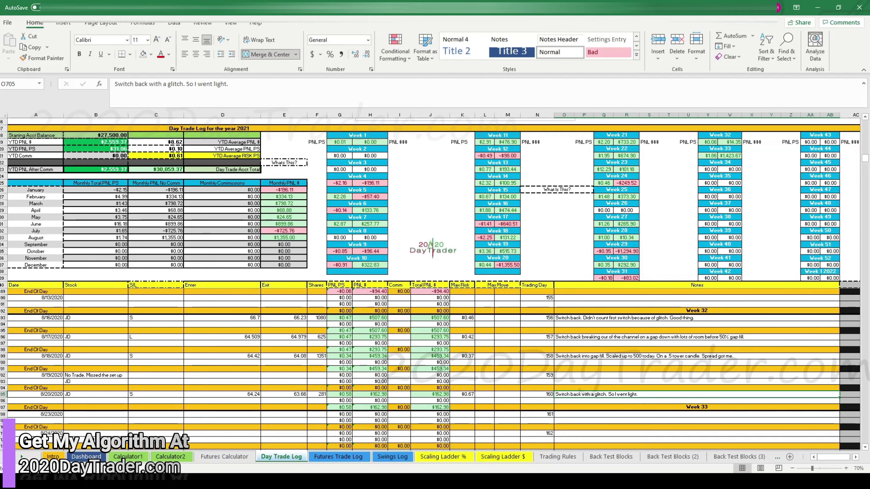
click(87, 456)
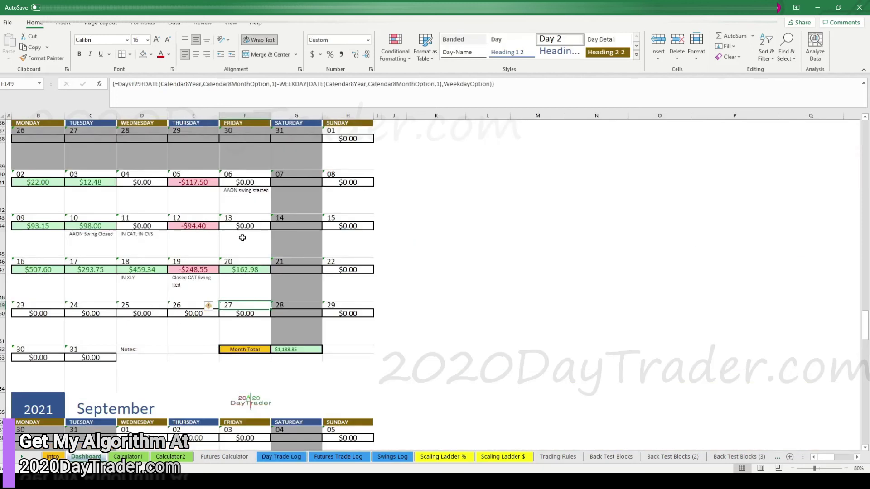
scroll(242, 239, down, 1)
scroll(243, 217, up, 1)
click(422, 457)
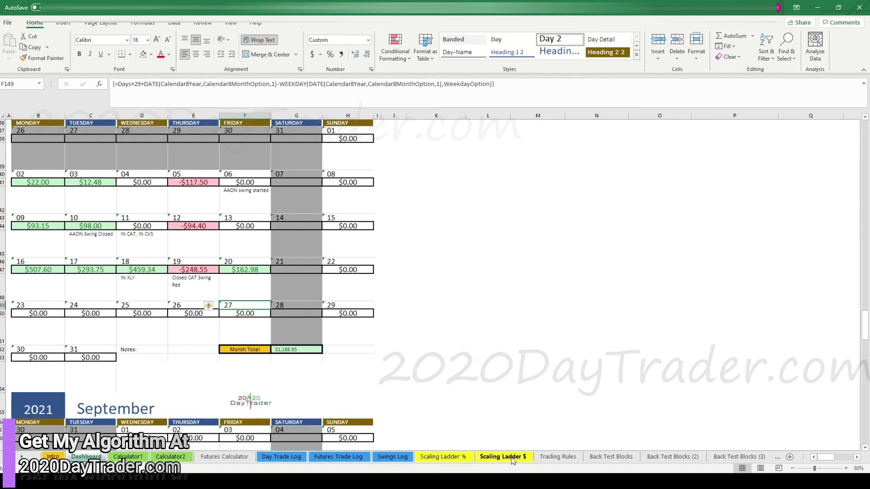